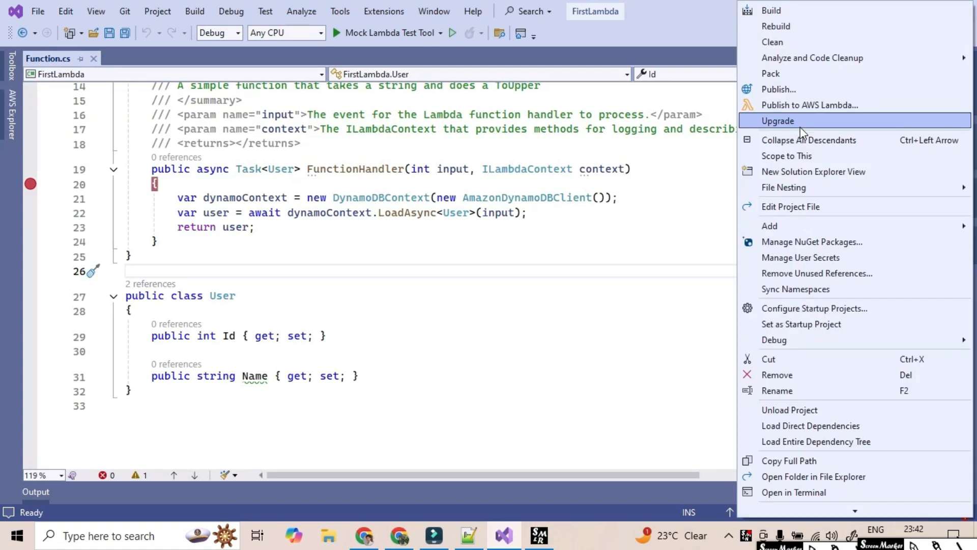
# Publish the FirstLambda project to AWS Lambda, redeploying to the existing FisrtLamda function with its existing role and settings.
pyautogui.click(762, 106)
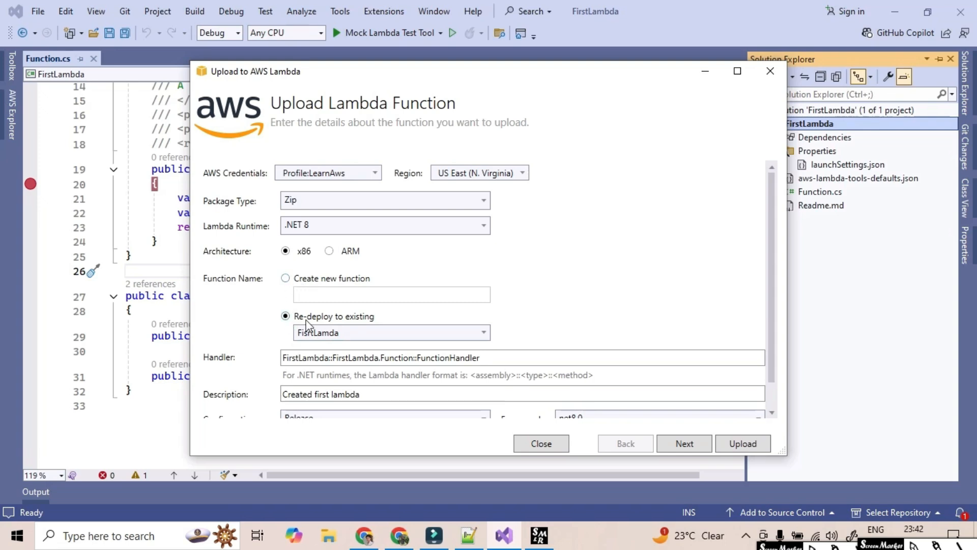
pyautogui.scroll(-2, 322, 359)
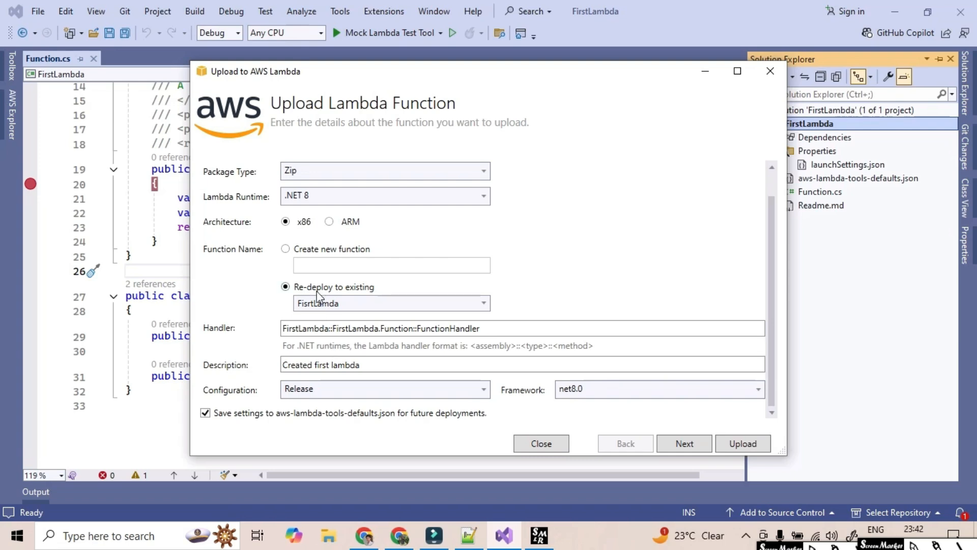
pyautogui.click(684, 443)
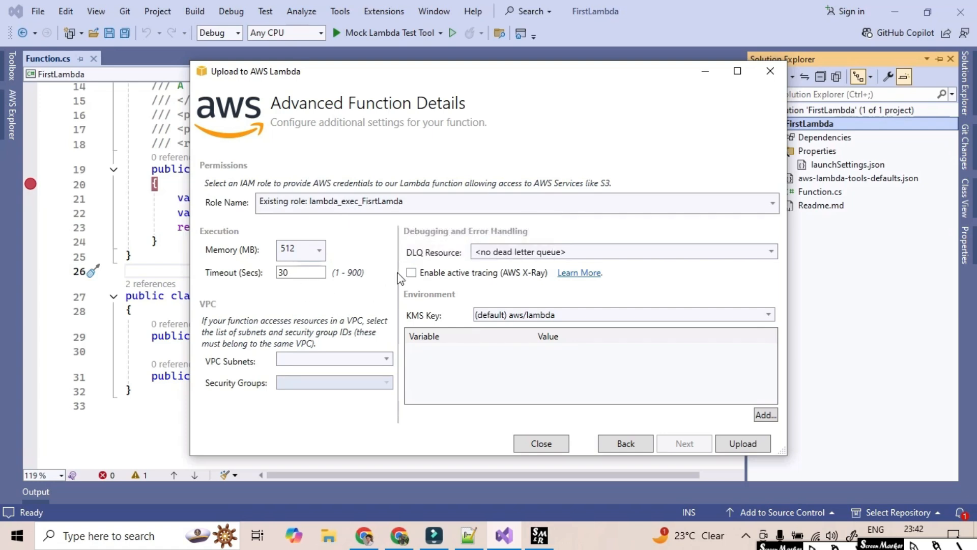
pyautogui.click(742, 443)
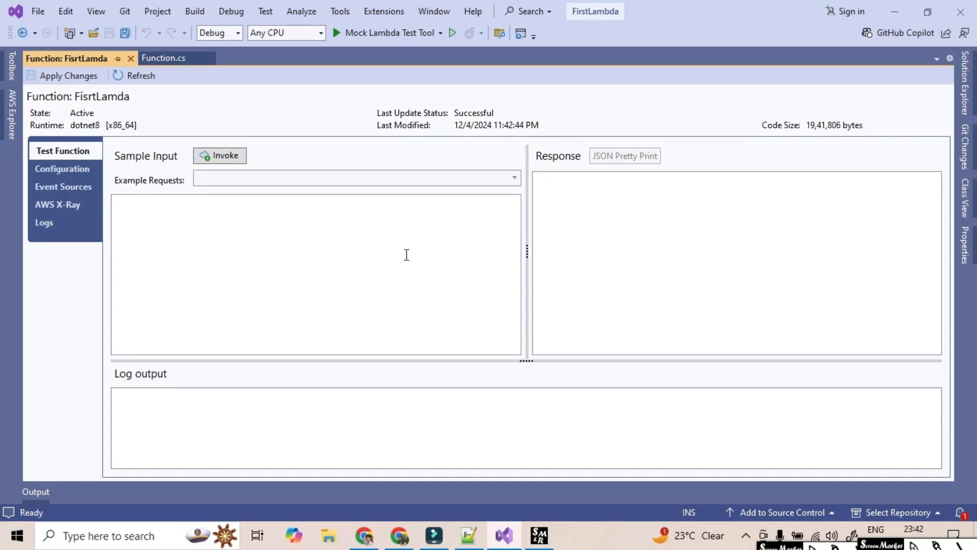
# Invoke the deployed FisrtLamda function with sample input 1 and review the response.
pyautogui.click(407, 254)
pyautogui.write('1')
pyautogui.click(213, 157)
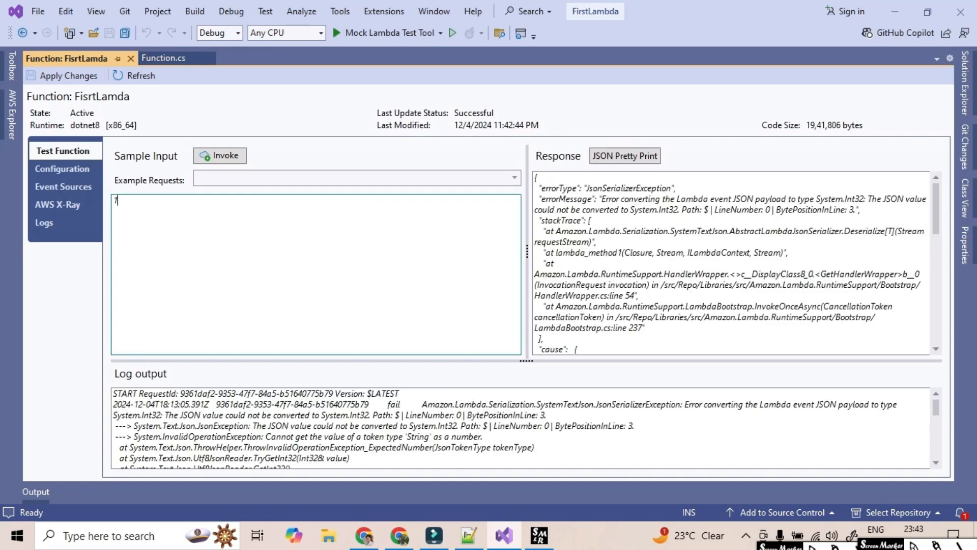
pyautogui.click(211, 161)
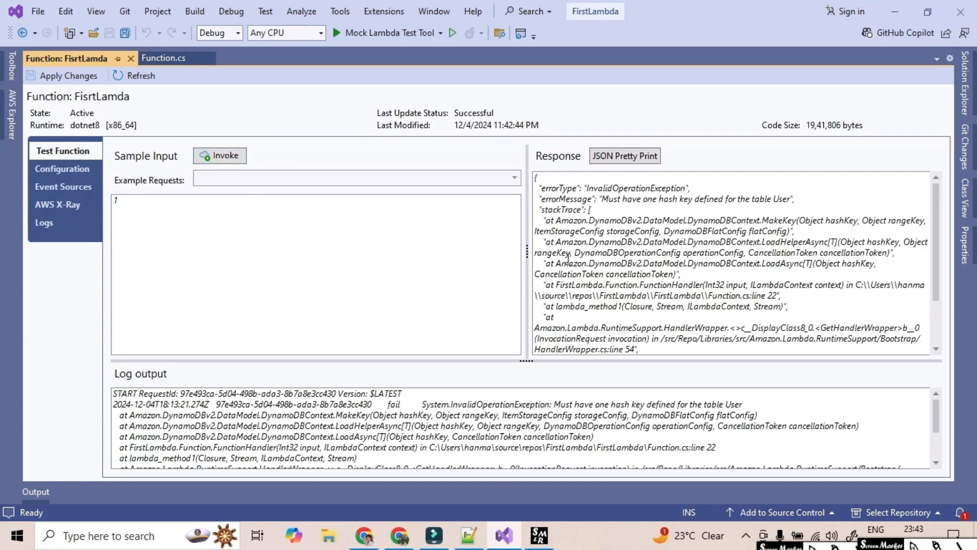
pyautogui.scroll(-2, 589, 310)
pyautogui.scroll(2, 589, 310)
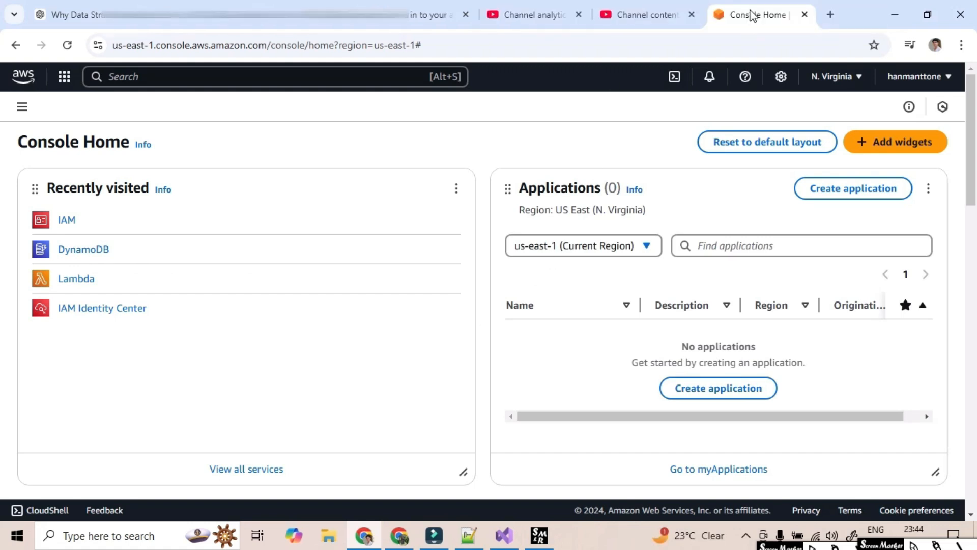
# Duplicate the AWS console tab in the browser and open the FisrtLamda function in Lambda.
pyautogui.rightClick(751, 17)
pyautogui.click(791, 143)
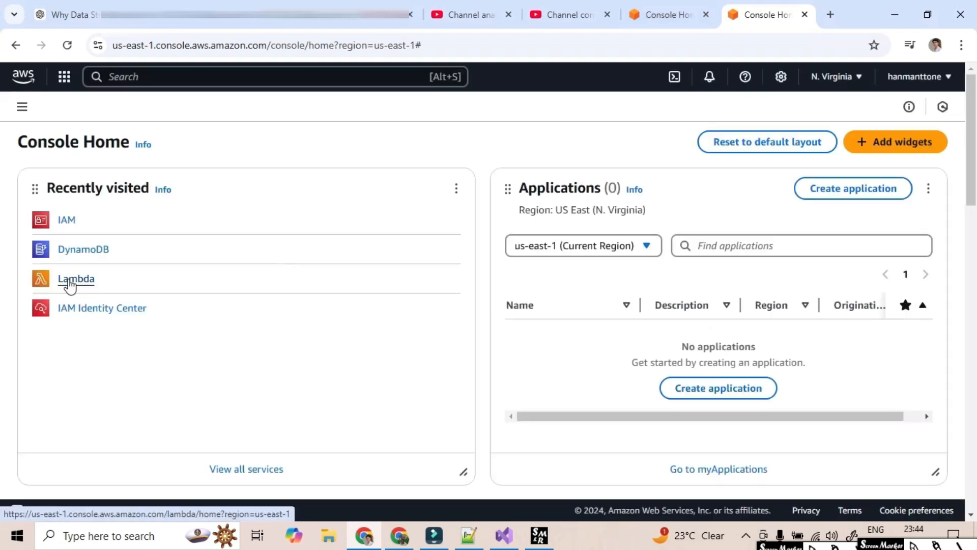
pyautogui.click(70, 282)
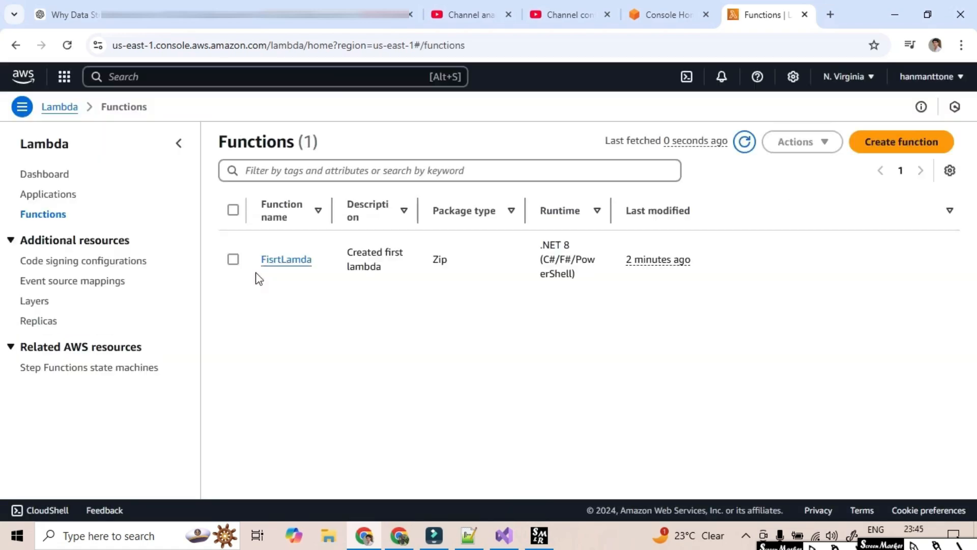
pyautogui.click(288, 259)
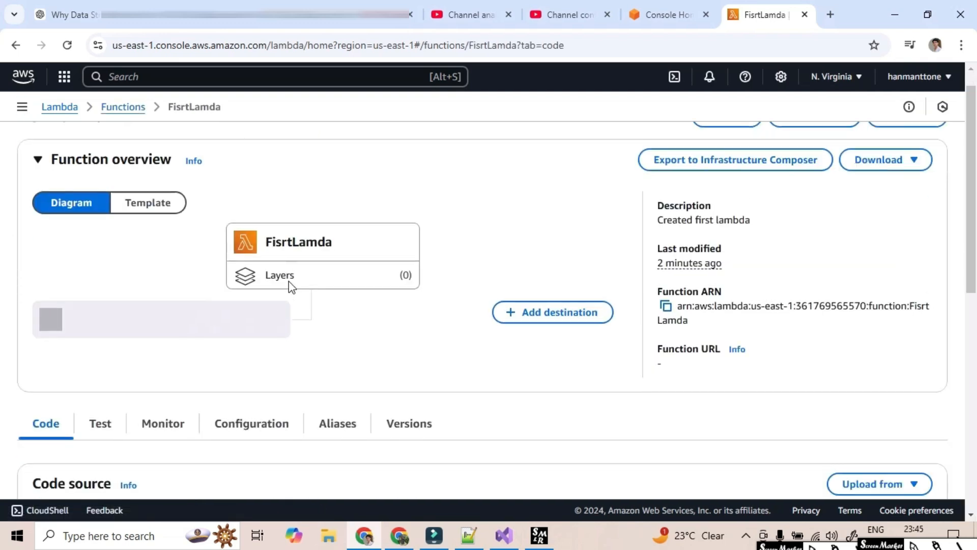
# Open the function's execution role, lambda_exec_FisrtLamda, from its permissions configuration.
pyautogui.scroll(-3, 289, 281)
pyautogui.click(252, 235)
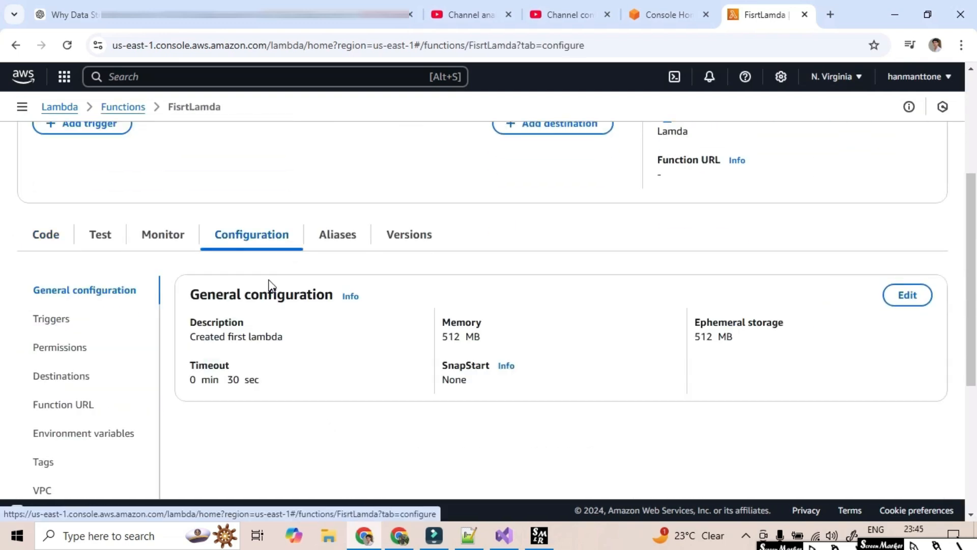
pyautogui.scroll(-1, 270, 285)
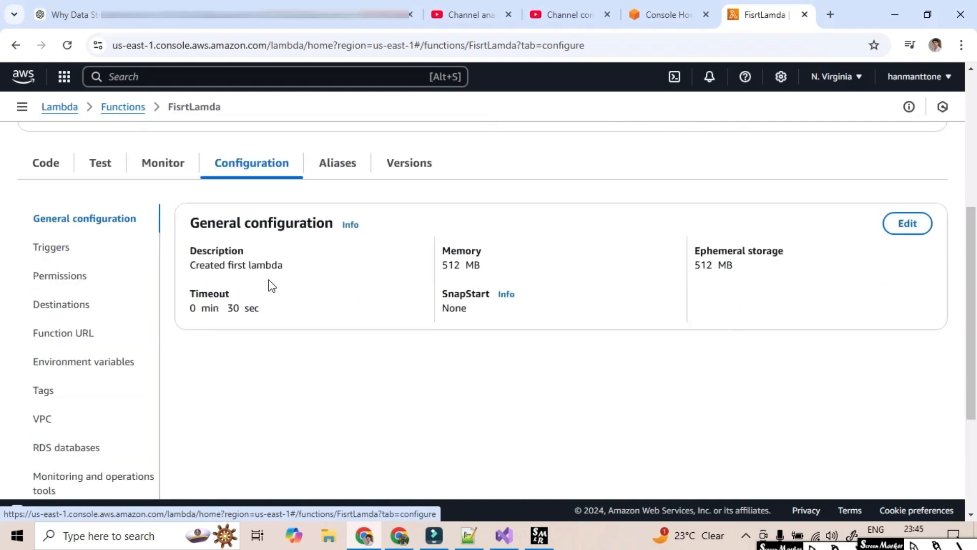
pyautogui.scroll(1, 268, 283)
pyautogui.scroll(-1, 269, 283)
pyautogui.click(56, 278)
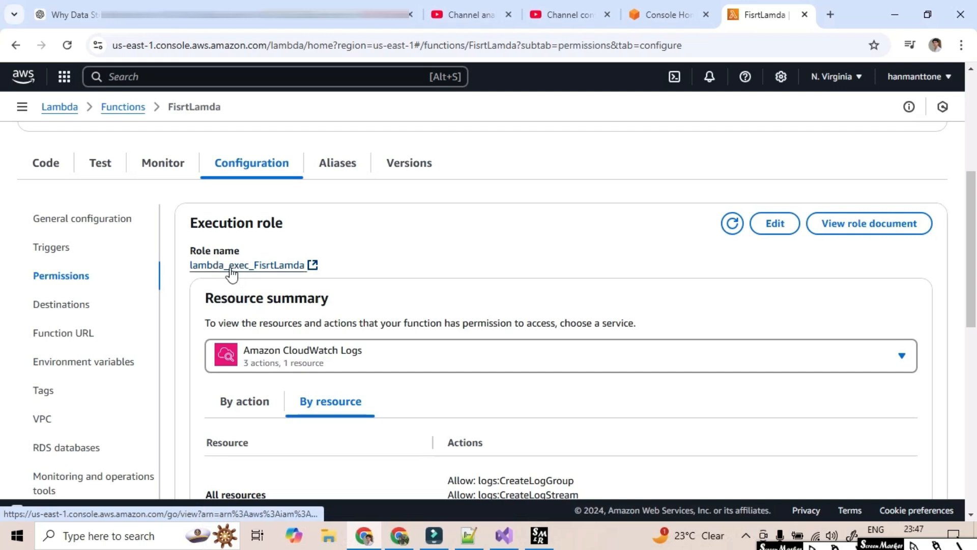
pyautogui.click(231, 273)
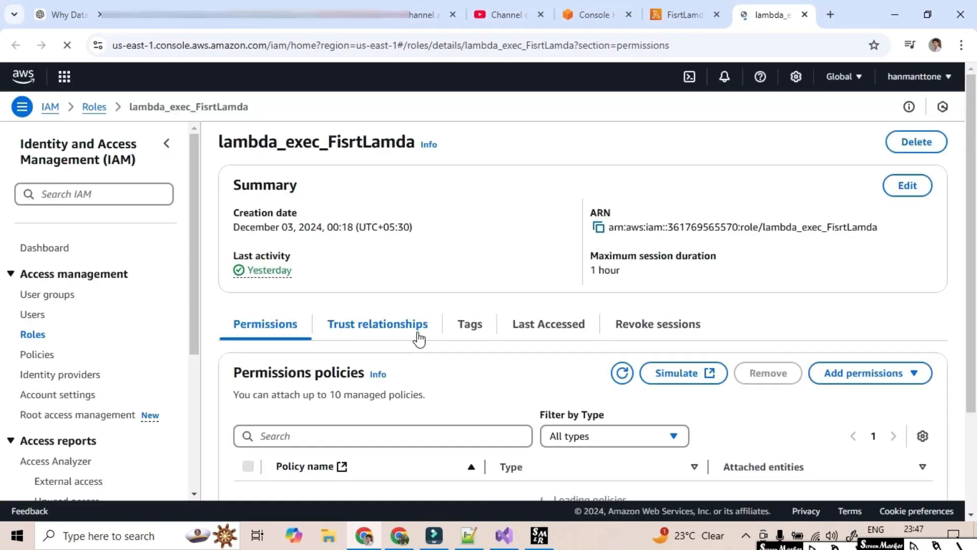
# Start an inline policy for the lambda_exec_FisrtLamda role and choose DynamoDB as its service.
pyautogui.scroll(-3, 418, 335)
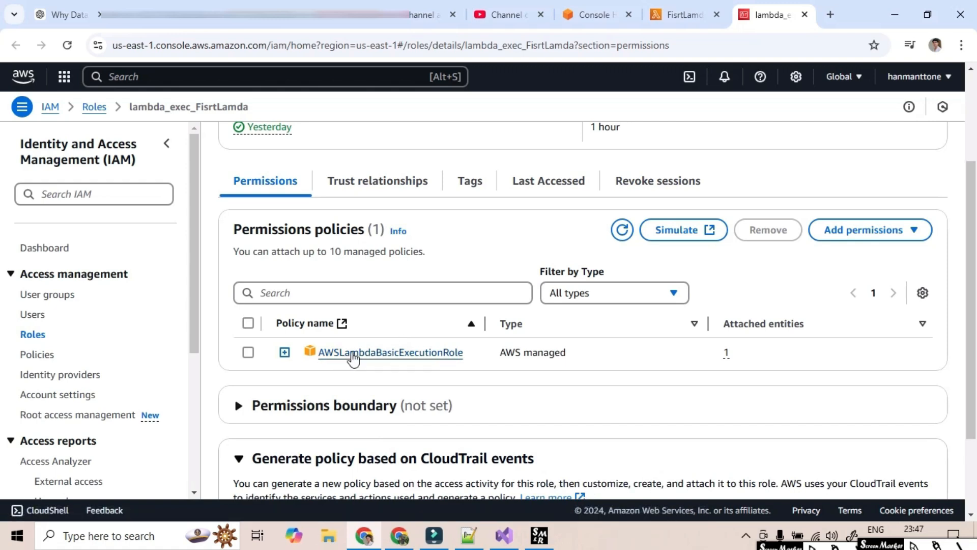
pyautogui.click(859, 232)
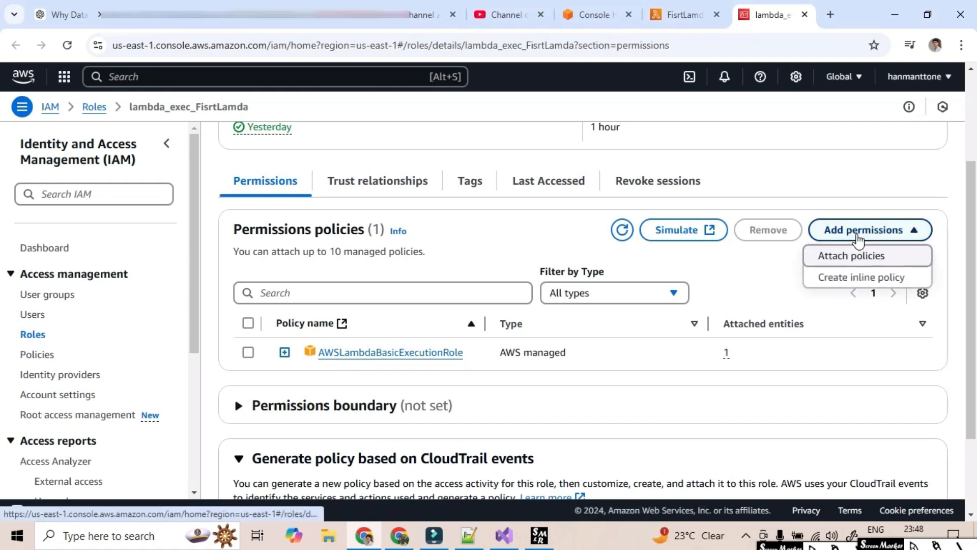
pyautogui.click(850, 281)
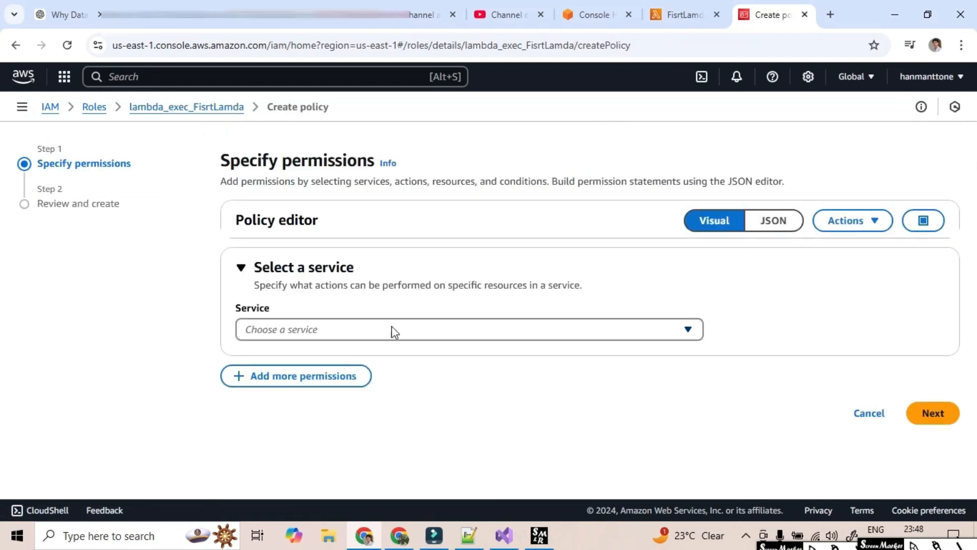
pyautogui.click(392, 330)
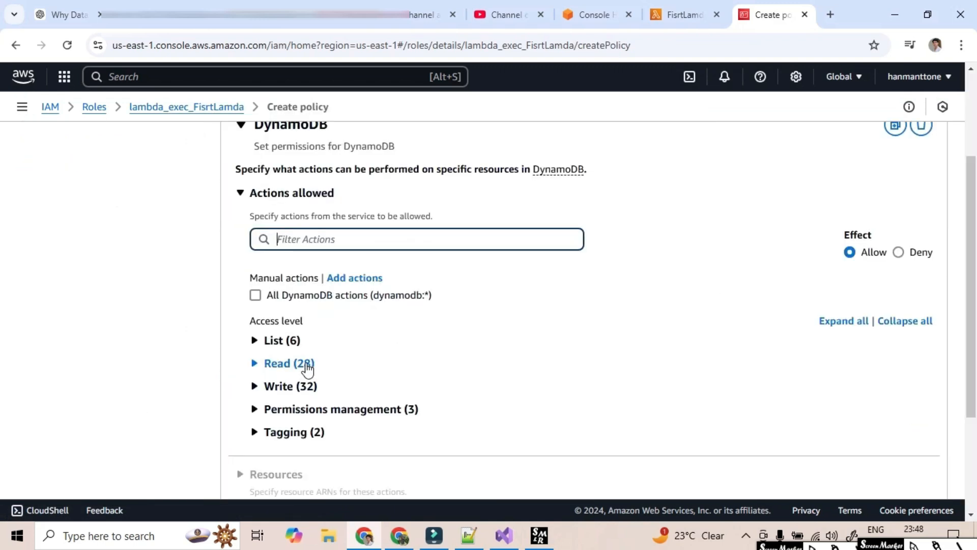
# Allow the DynamoDB read actions GetItem and DescribeTable in the policy.
pyautogui.click(276, 364)
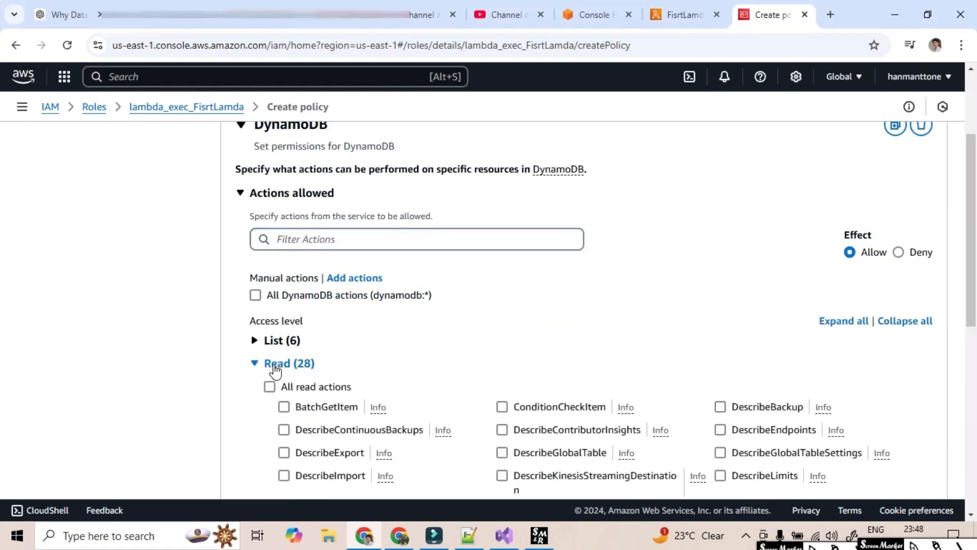
pyautogui.scroll(-4, 275, 370)
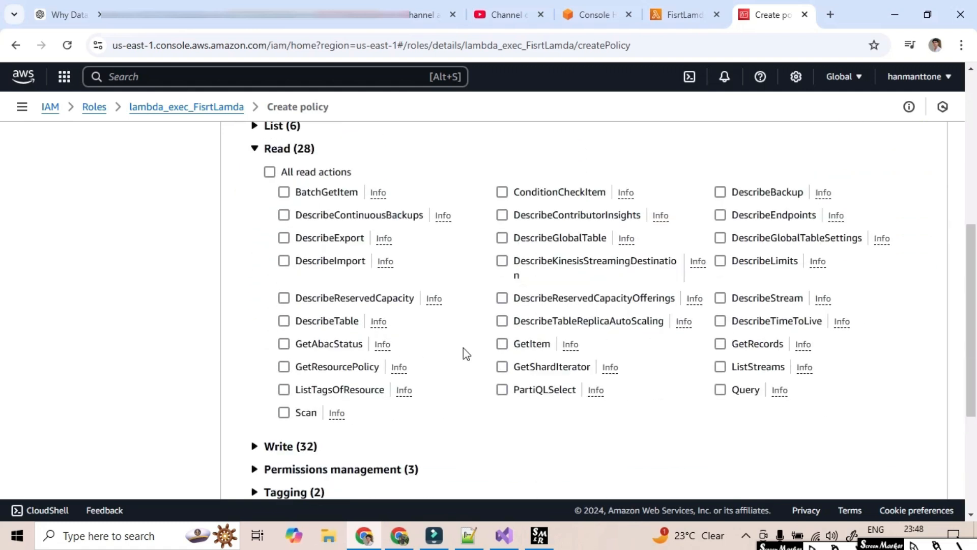
pyautogui.click(500, 344)
pyautogui.click(284, 317)
pyautogui.scroll(-3, 462, 337)
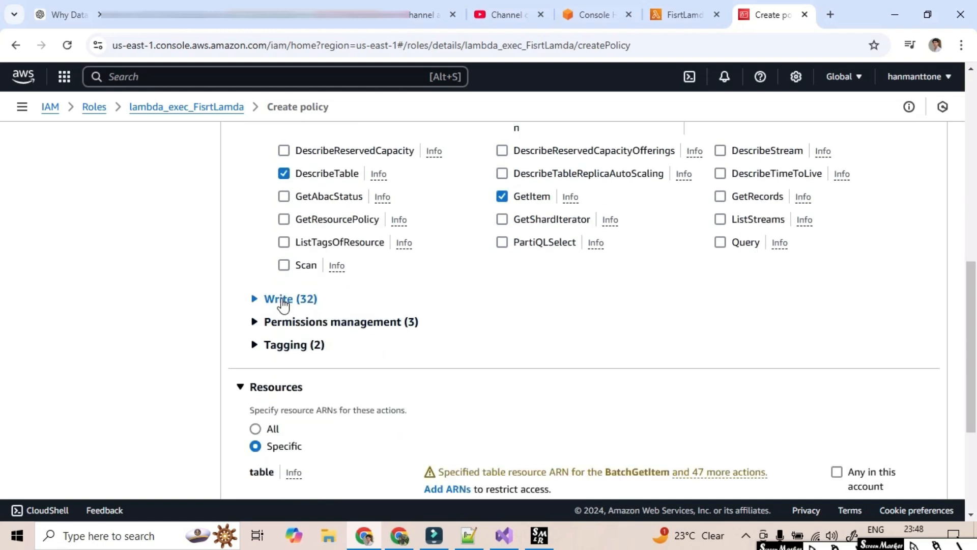
pyautogui.click(284, 300)
pyautogui.click(399, 306)
pyautogui.scroll(-1, 519, 299)
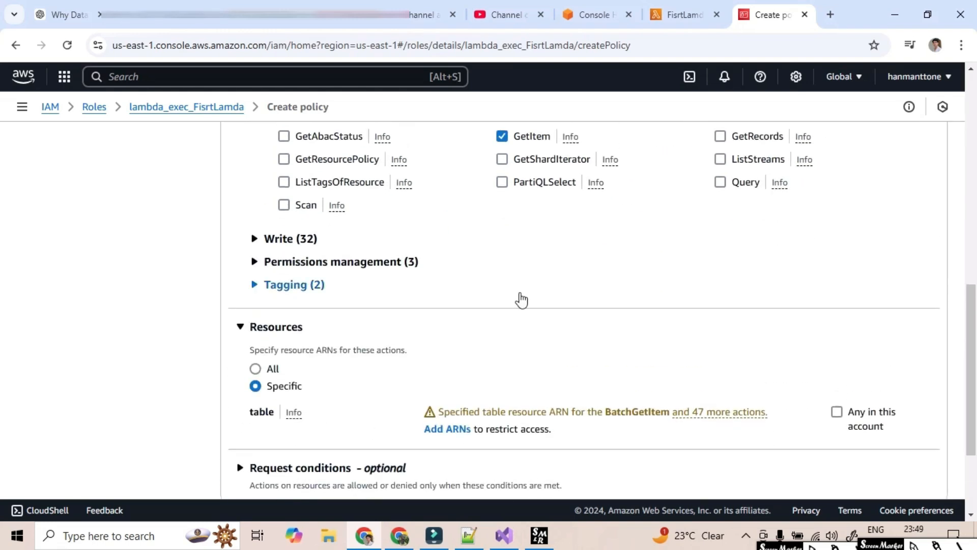
pyautogui.scroll(-1, 521, 299)
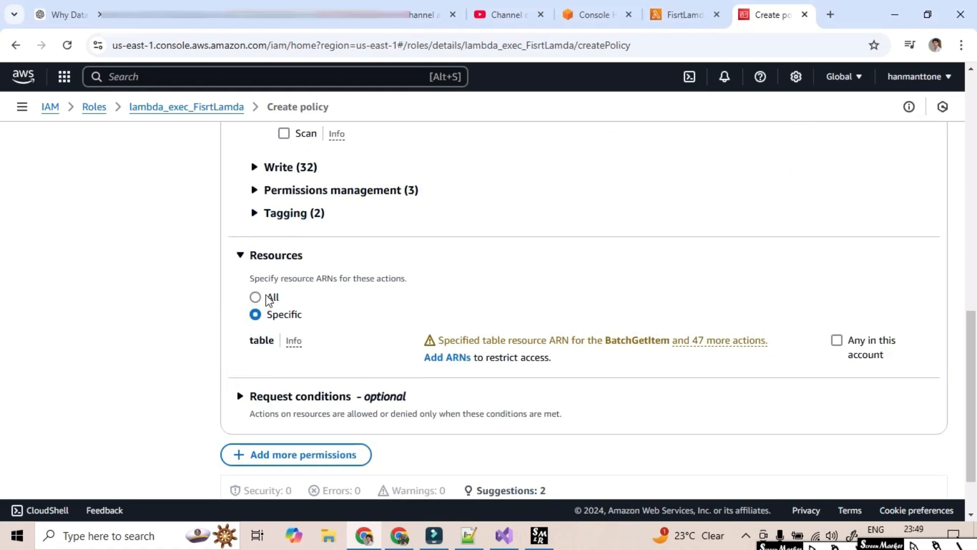
# Open the ARN specification for the policy's table resource and compare its text and visual entry modes.
pyautogui.click(448, 359)
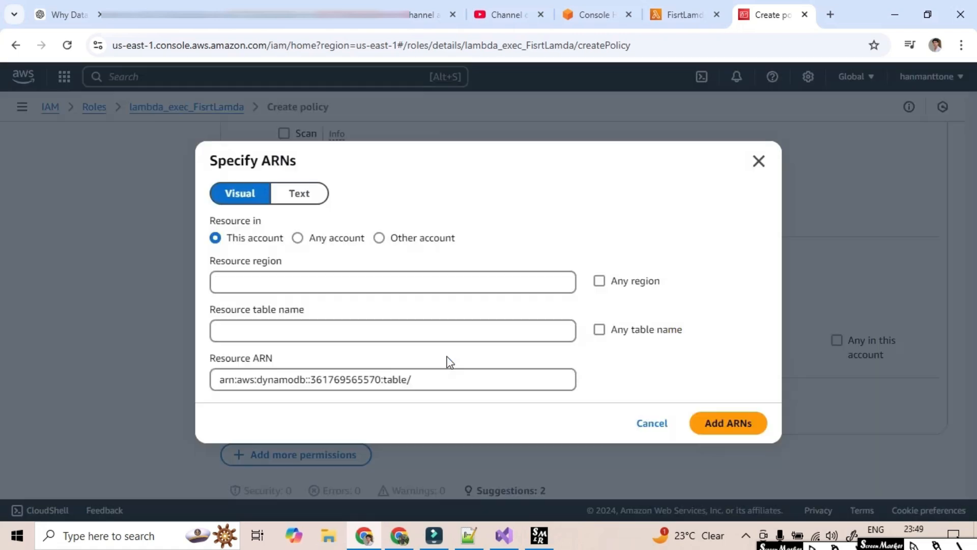
pyautogui.click(294, 190)
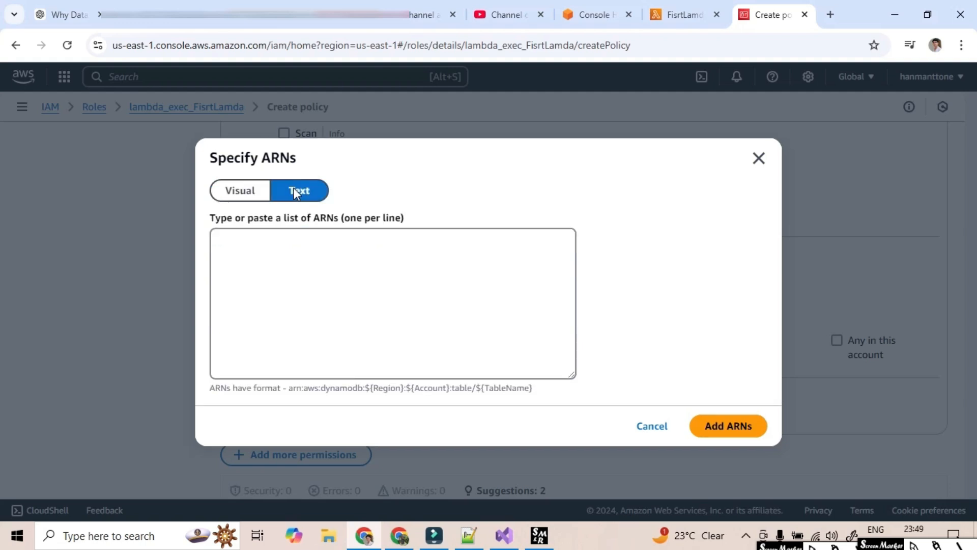
pyautogui.click(234, 193)
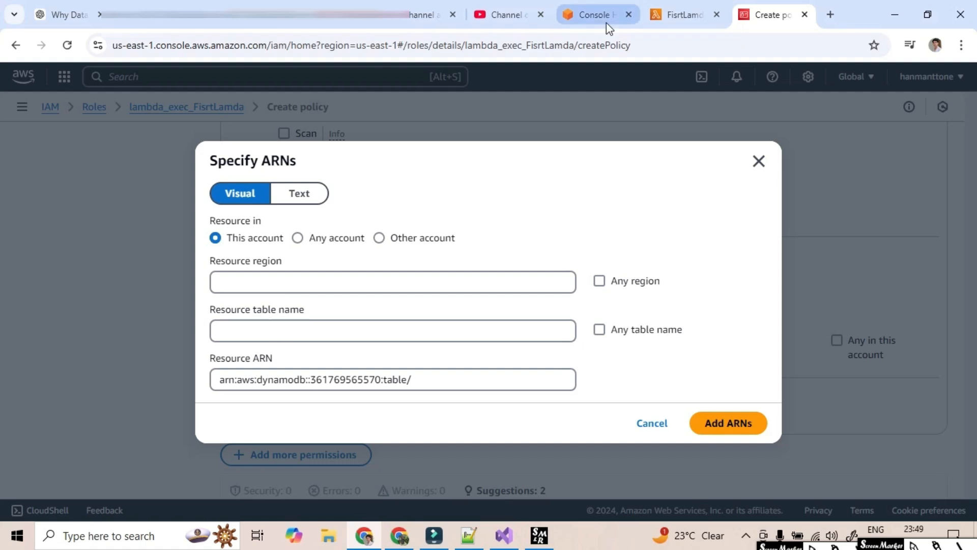
# Open the User table in DynamoDB from the separate AWS console home tab.
pyautogui.click(593, 15)
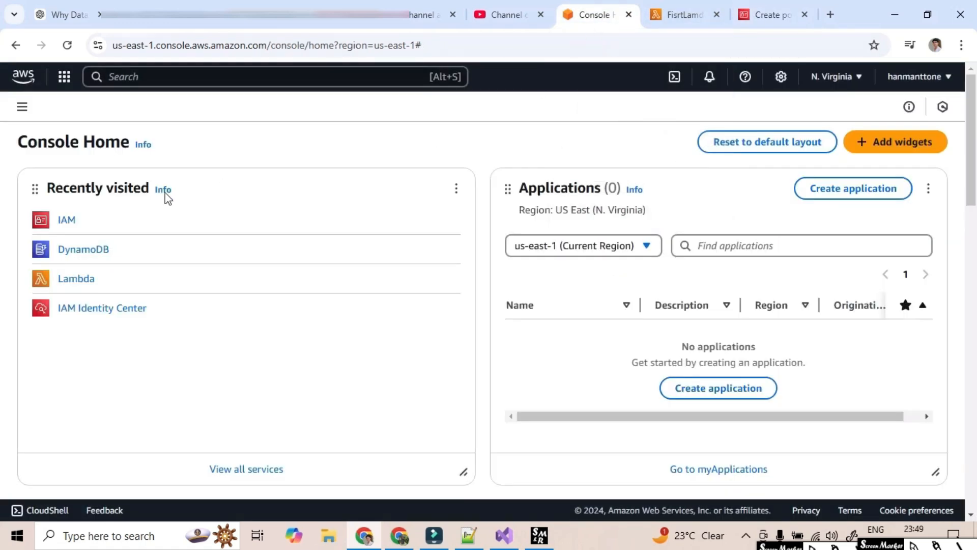
pyautogui.click(103, 253)
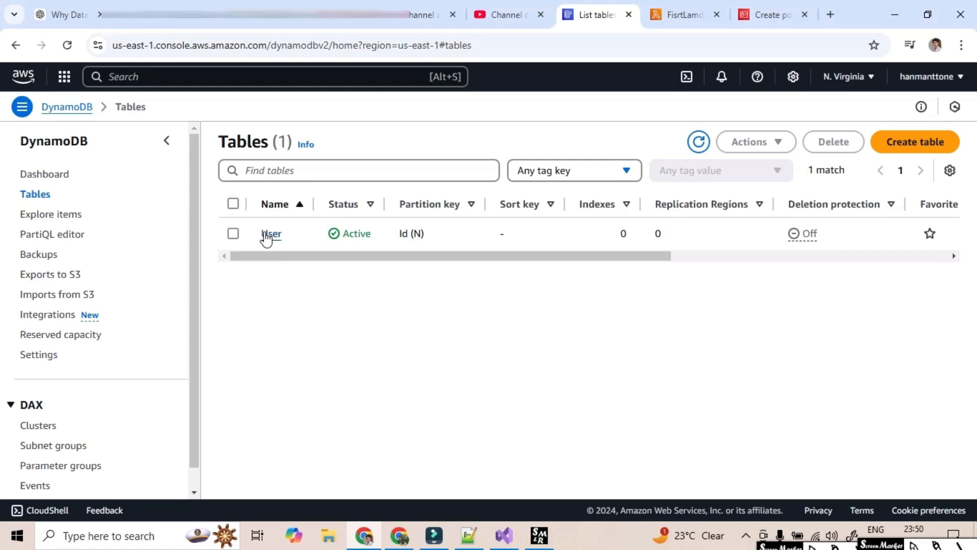
pyautogui.click(267, 234)
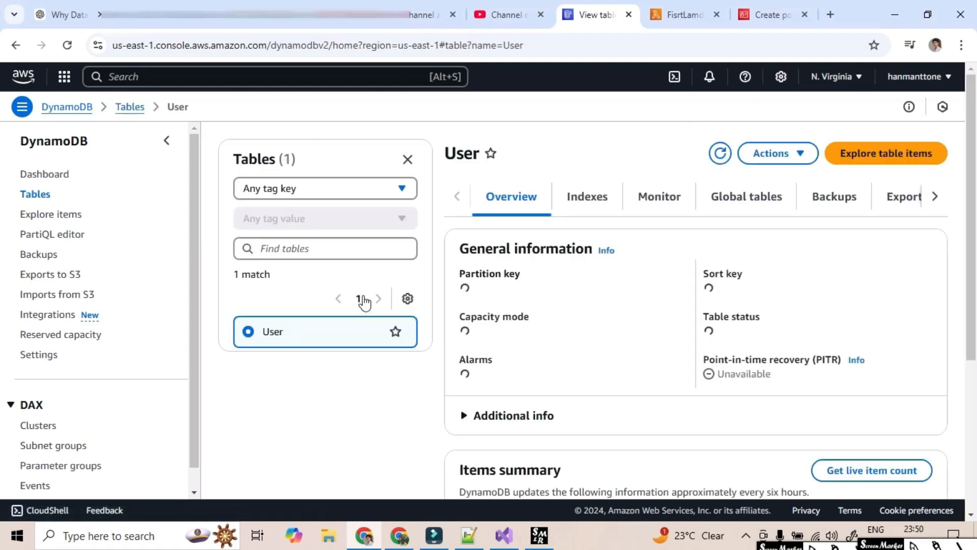
# Expand the User table's additional info and copy its Amazon Resource Name.
pyautogui.scroll(-3, 558, 312)
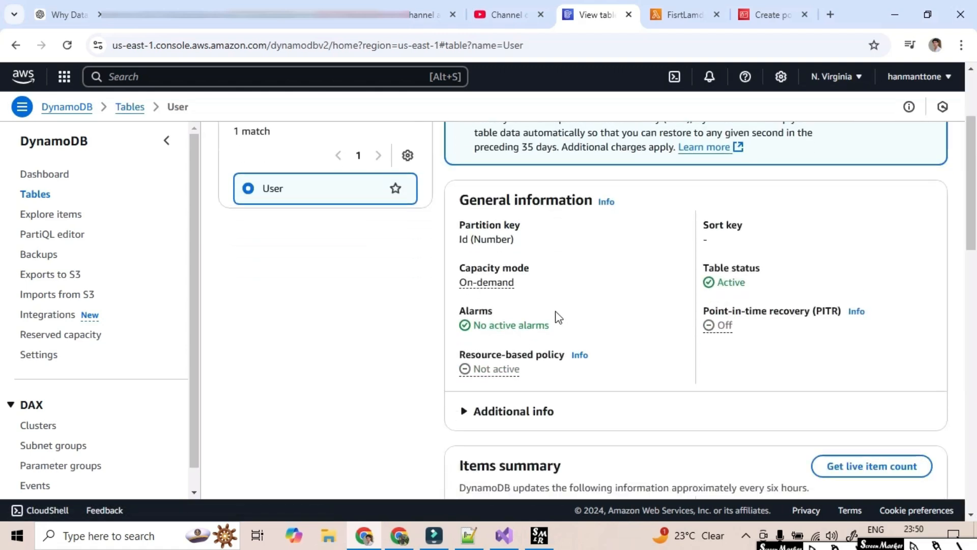
pyautogui.scroll(-2, 550, 321)
pyautogui.scroll(-3, 478, 340)
pyautogui.scroll(3, 482, 336)
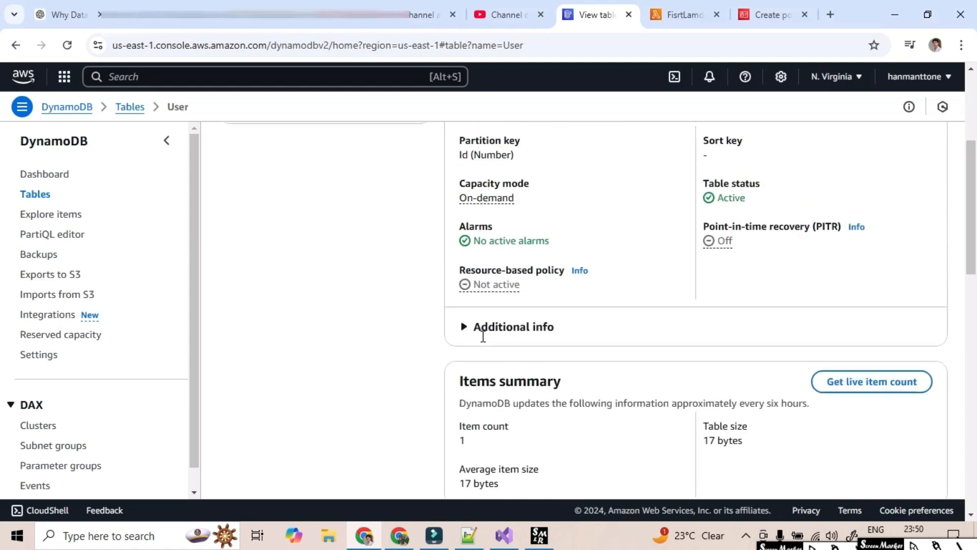
pyautogui.click(464, 340)
pyautogui.scroll(-3, 553, 351)
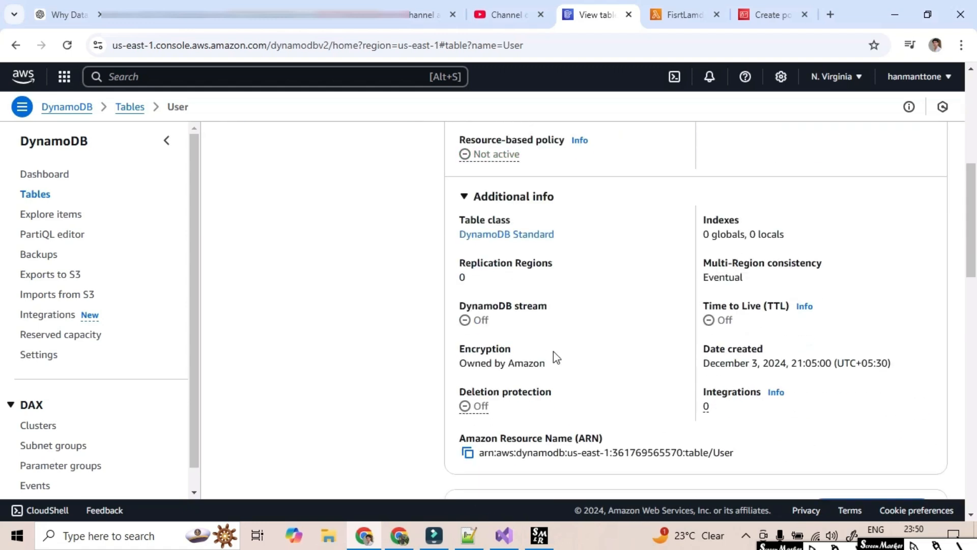
pyautogui.scroll(-1, 554, 352)
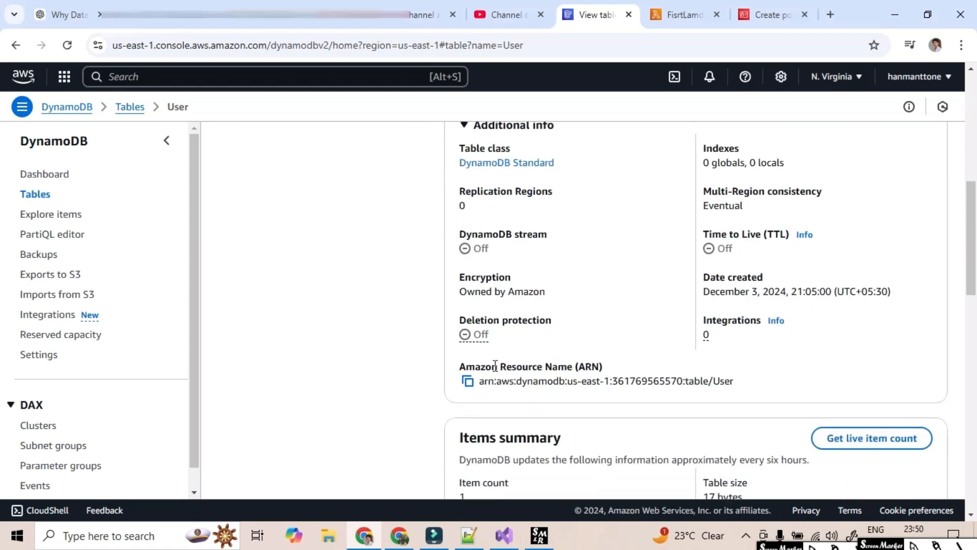
pyautogui.click(467, 383)
# Paste the copied User table ARN as text in the policy's ARN specification and add it to the table resource.
pyautogui.click(763, 15)
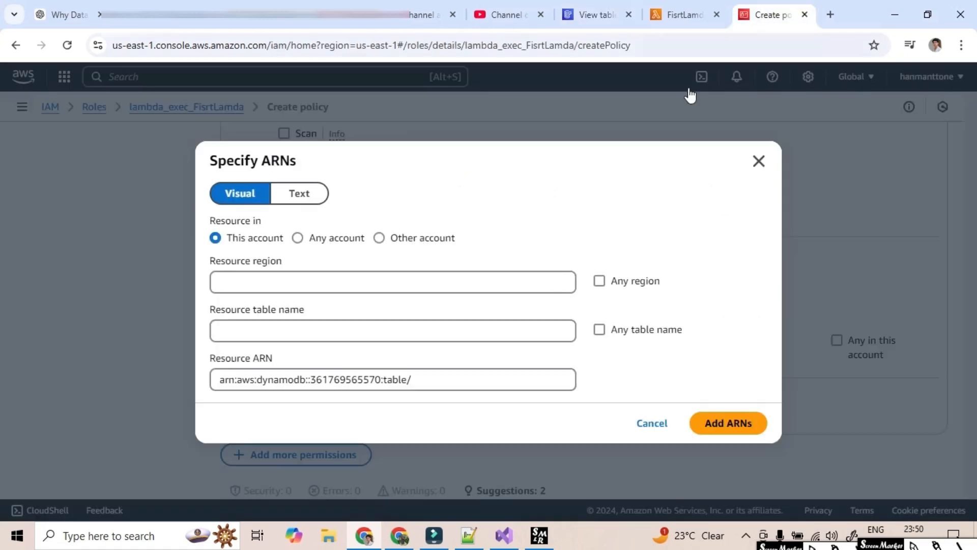
pyautogui.click(300, 190)
pyautogui.click(323, 250)
pyautogui.hotkey('ctrl', 'v')
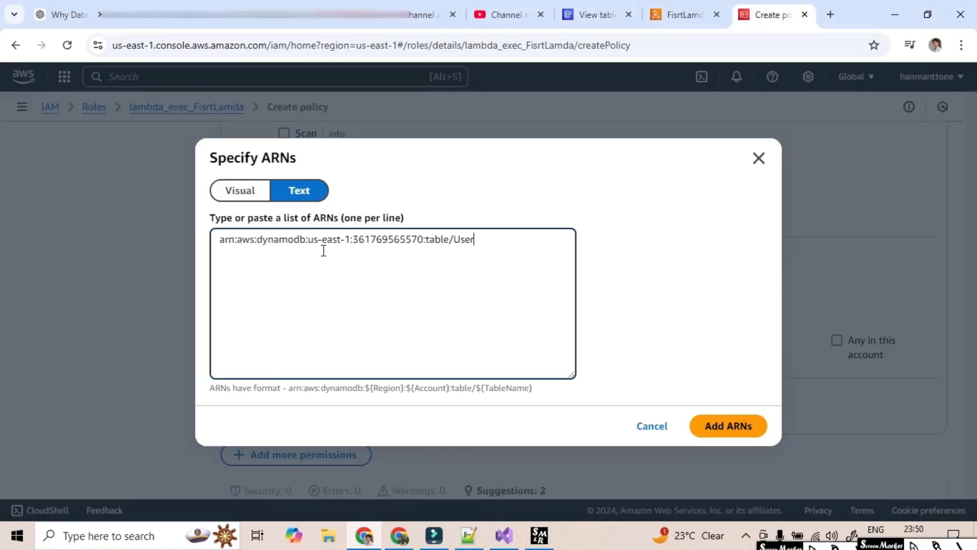
pyautogui.click(742, 436)
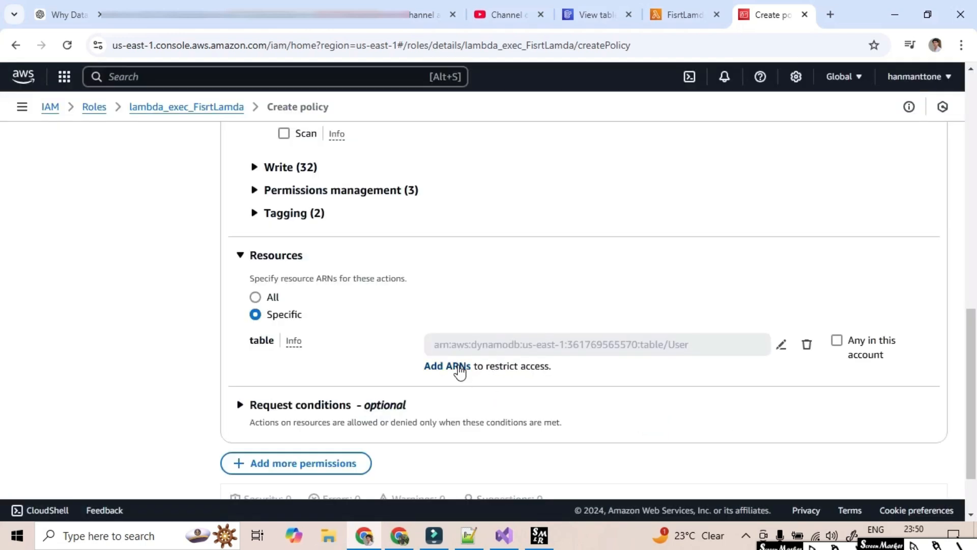
# Proceed to the policy review, name the policy Dynamo-access-policy and create it.
pyautogui.scroll(-2, 483, 369)
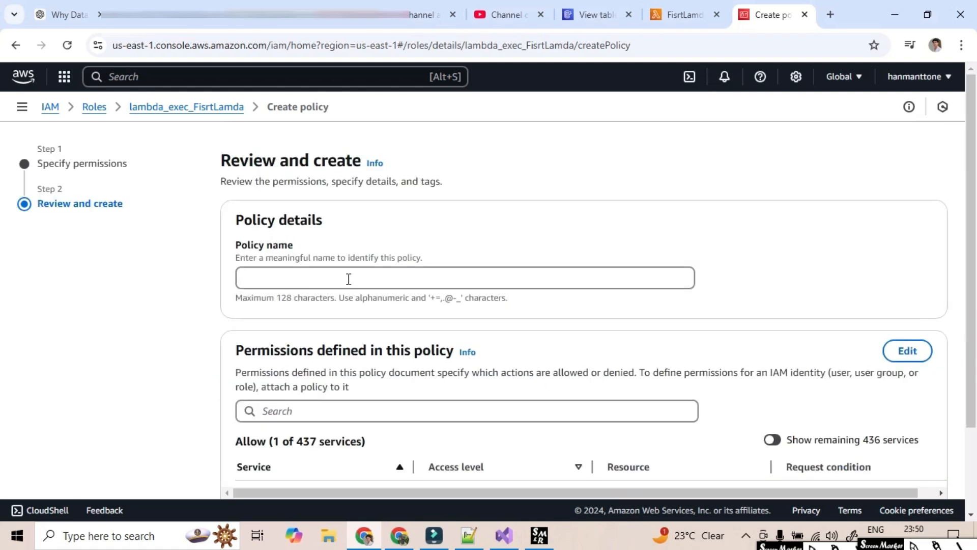
pyautogui.click(348, 279)
pyautogui.write('DynamoA')
pyautogui.press('BackSpace')
pyautogui.write('-access-policy')
pyautogui.press('Return')
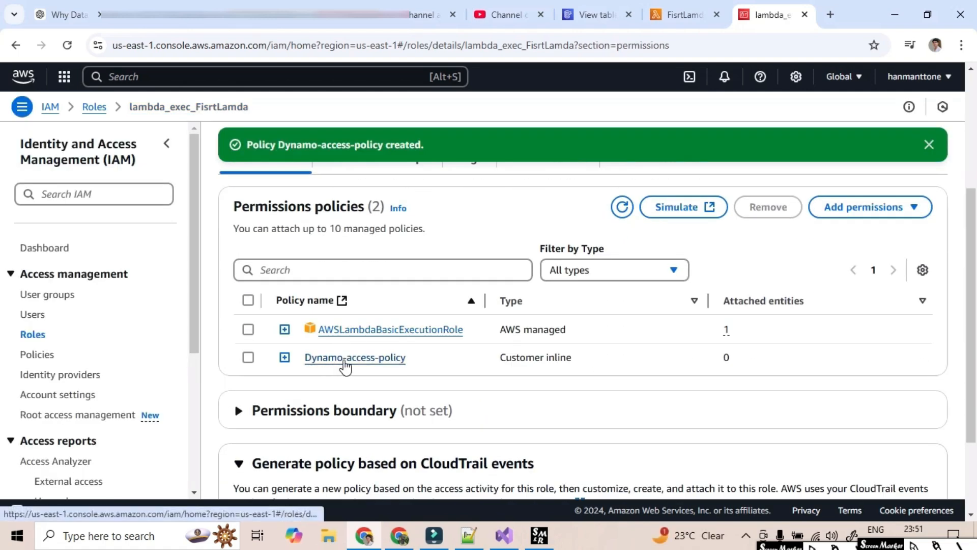
# Reload the FisrtLamda function's permissions page in the Lambda console and inspect the services in its execution role's resource summary.
pyautogui.click(674, 16)
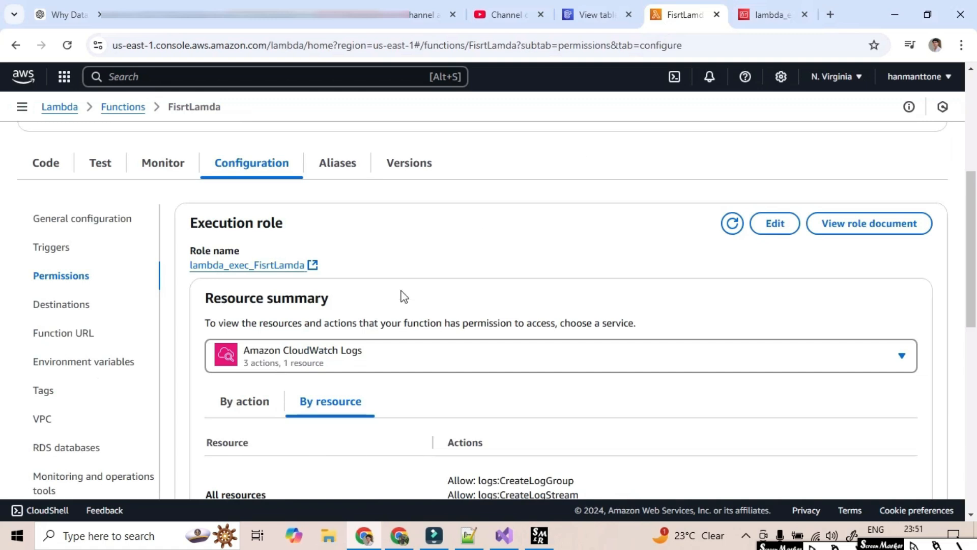
pyautogui.scroll(-2, 399, 299)
pyautogui.click(62, 46)
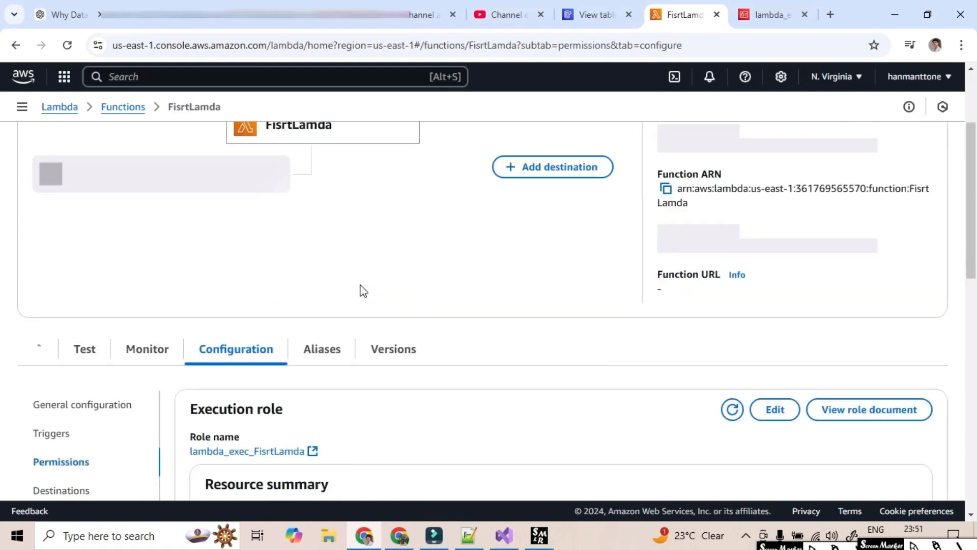
pyautogui.click(387, 352)
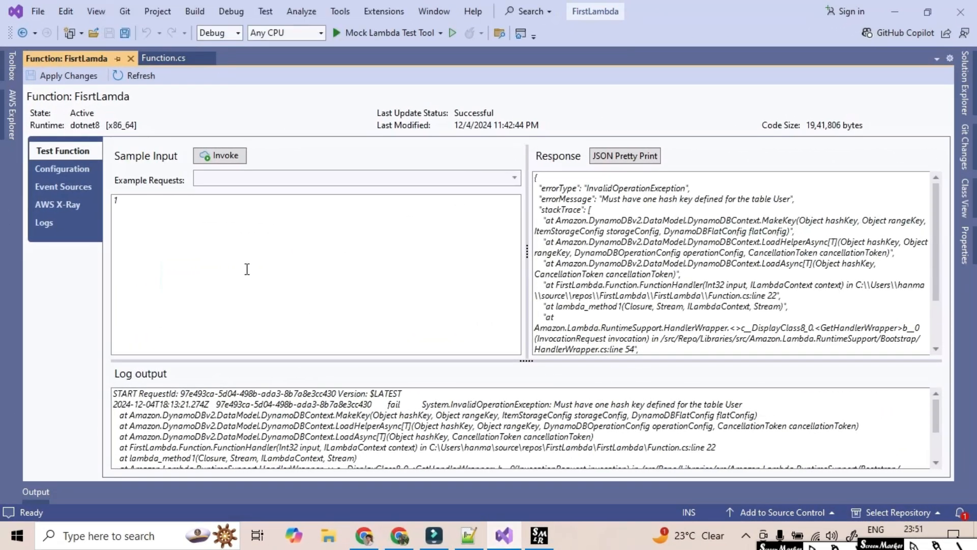
# Invoke FisrtLamda from Visual Studio with the sample input 1 and examine the response.
pyautogui.click(212, 158)
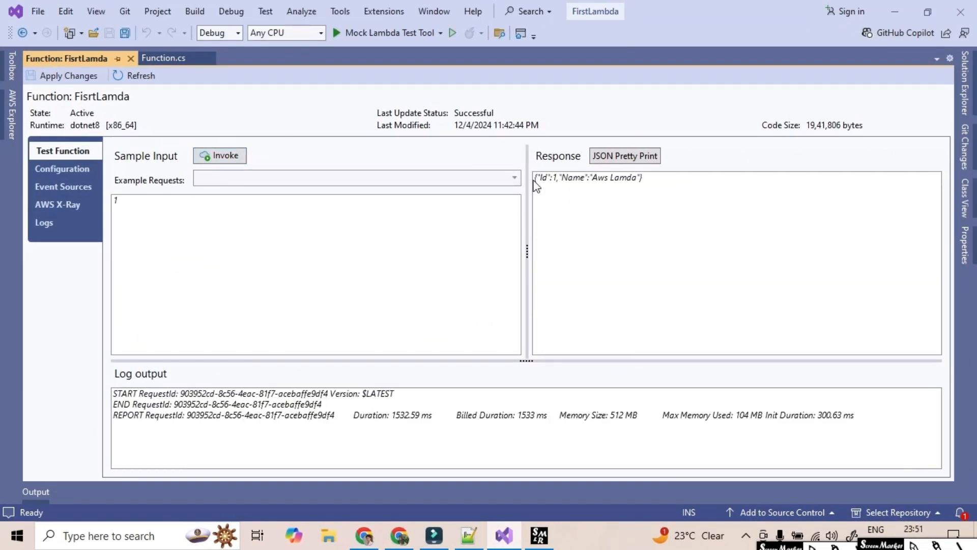
pyautogui.moveTo(535, 186); pyautogui.dragTo(665, 181)
pyautogui.click(628, 185)
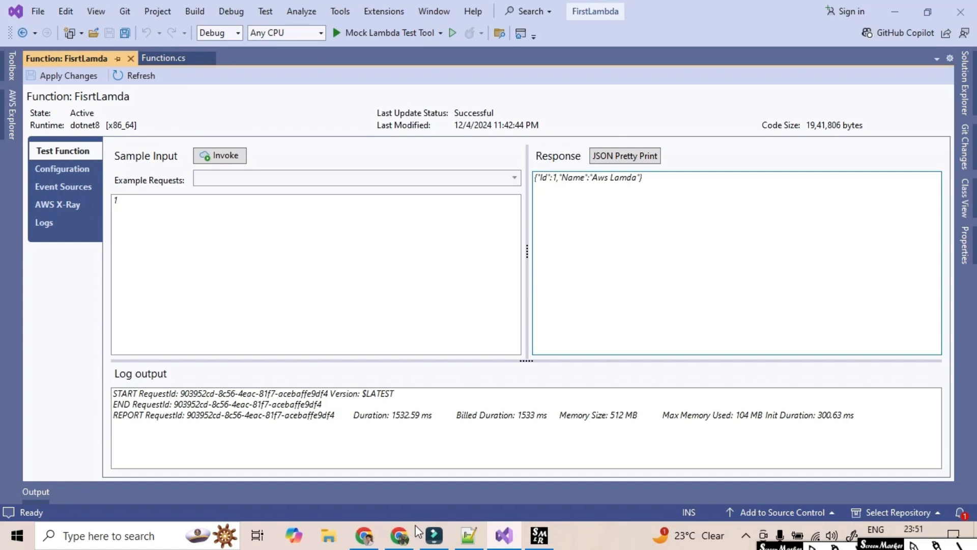
# Switch back to the browser, review the lambda_exec_FisrtLamda role's permissions policies and open the IAM dashboard.
pyautogui.click(364, 534)
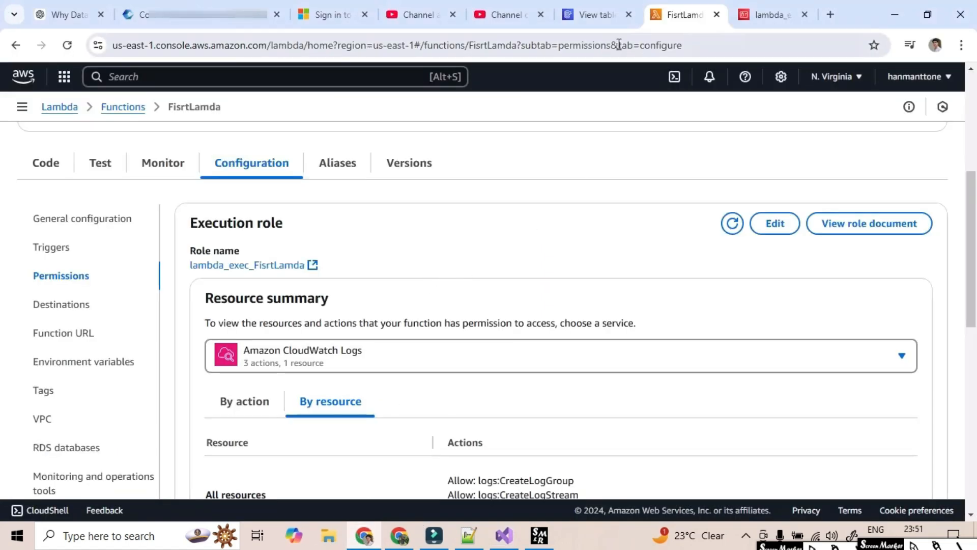
pyautogui.click(746, 20)
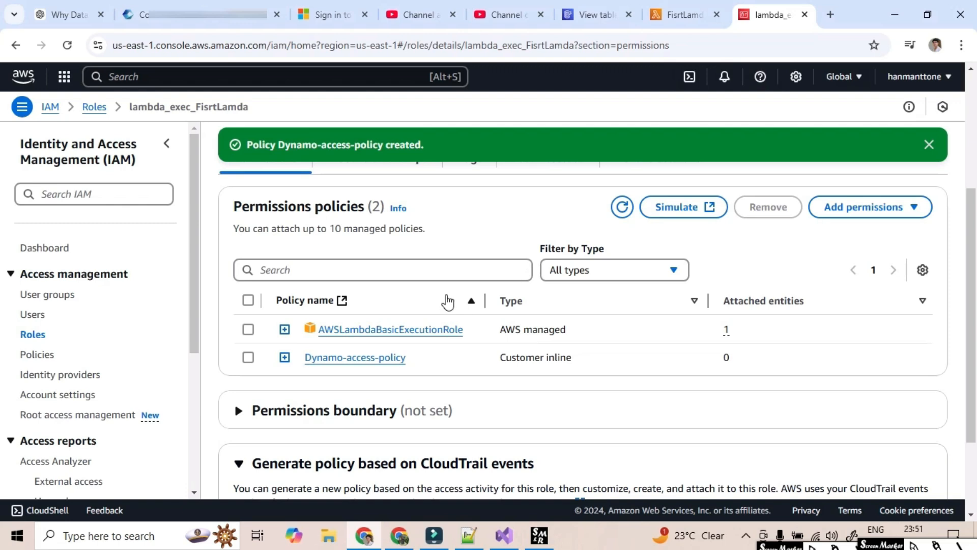
pyautogui.scroll(4, 448, 303)
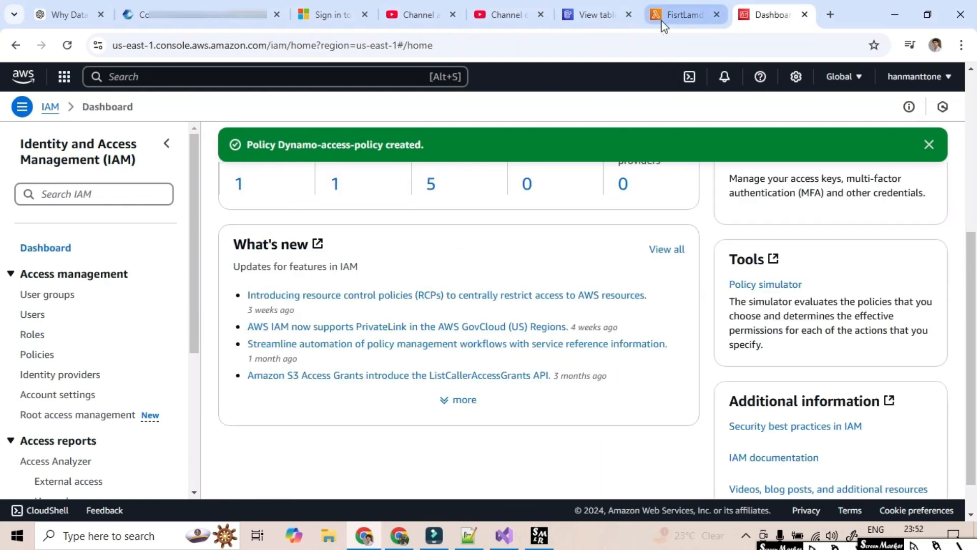
# Open the saved Test-lambda event's JSON in the FisrtLamda function's test section.
pyautogui.click(660, 21)
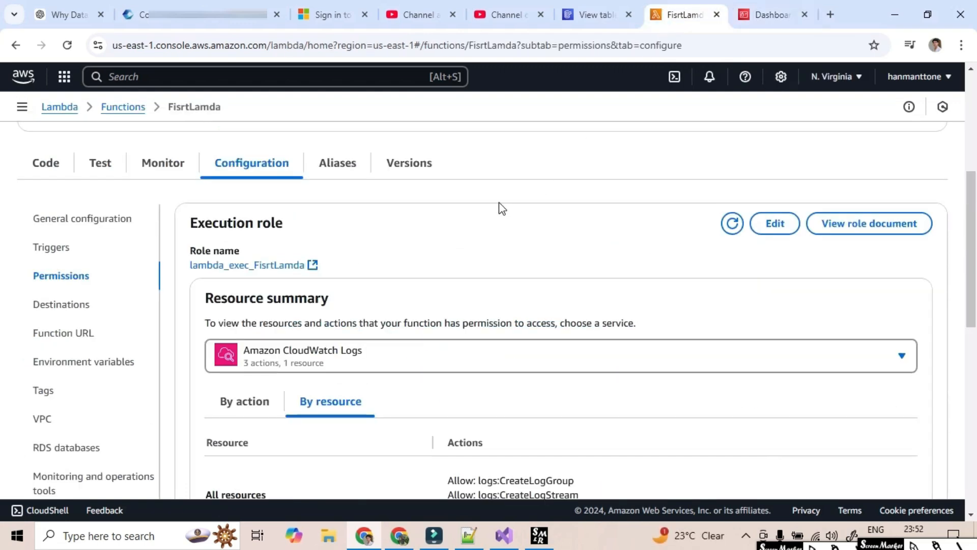
pyautogui.scroll(5, 361, 260)
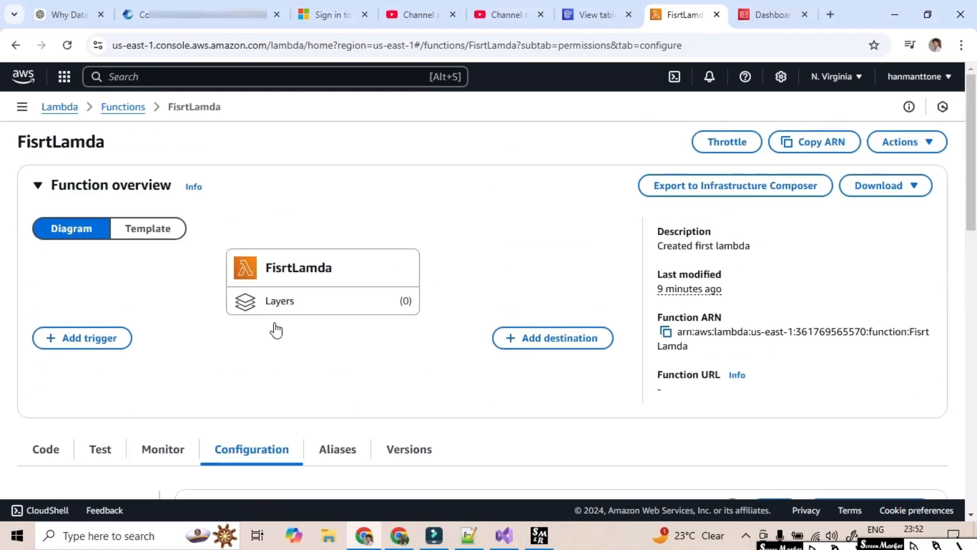
pyautogui.click(101, 448)
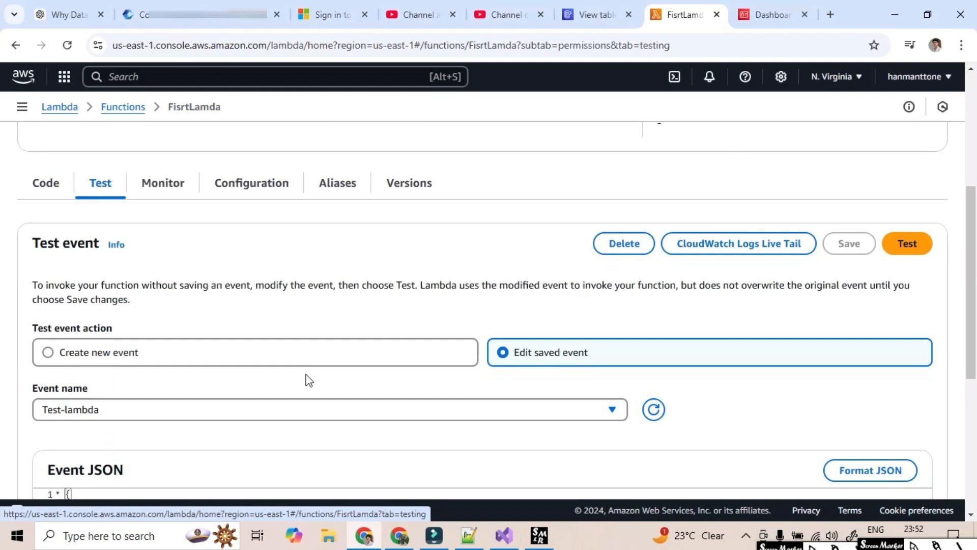
pyautogui.scroll(-1, 503, 386)
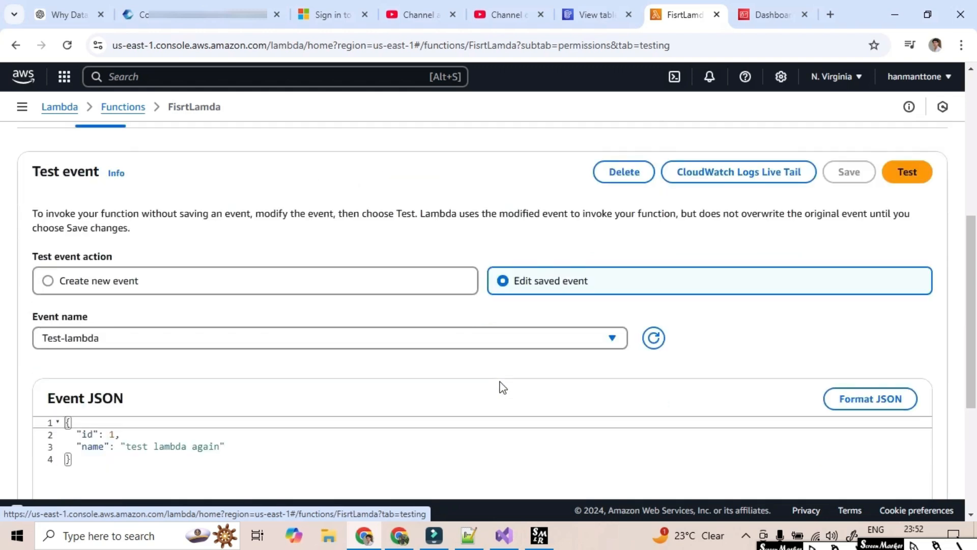
pyautogui.scroll(-1, 512, 358)
pyautogui.scroll(-1, 504, 361)
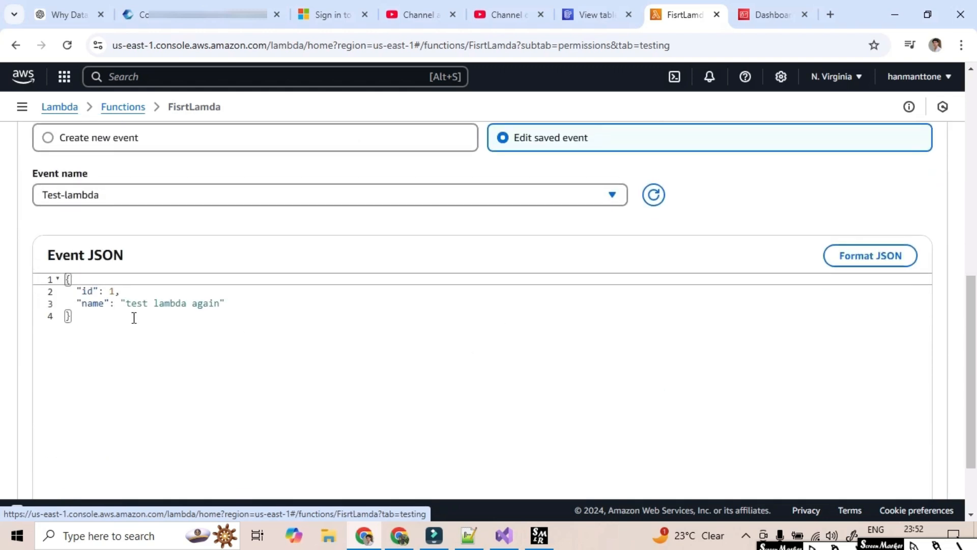
# Replace the entire Test-lambda event JSON with the value 1 and save the event.
pyautogui.moveTo(118, 295); pyautogui.dragTo(234, 305)
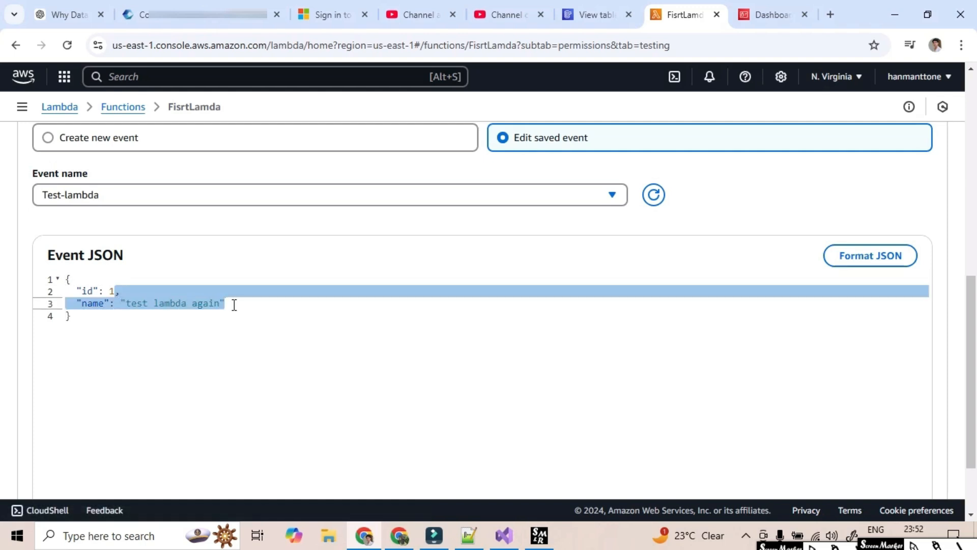
pyautogui.press('BackSpace')
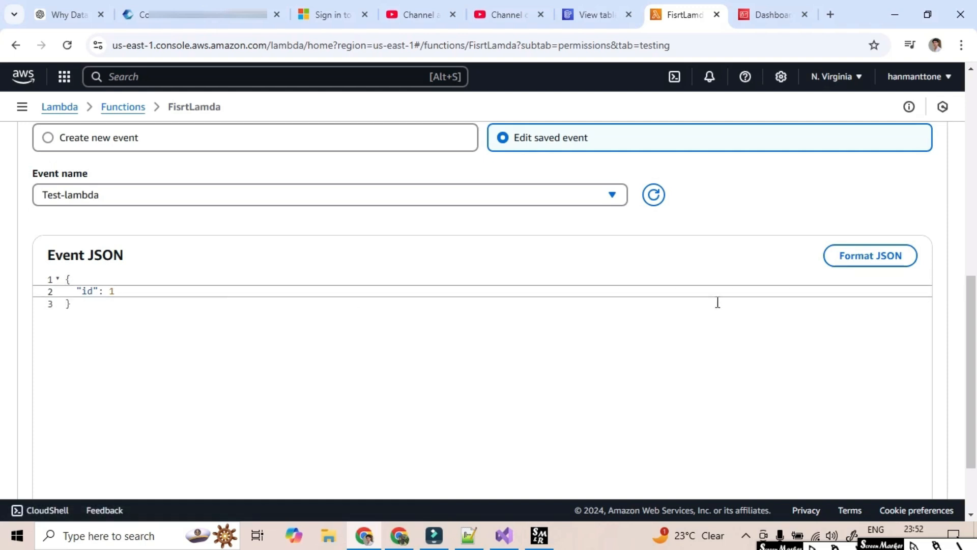
pyautogui.moveTo(110, 320); pyautogui.dragTo(51, 284)
pyautogui.write('1')
pyautogui.scroll(5, 404, 307)
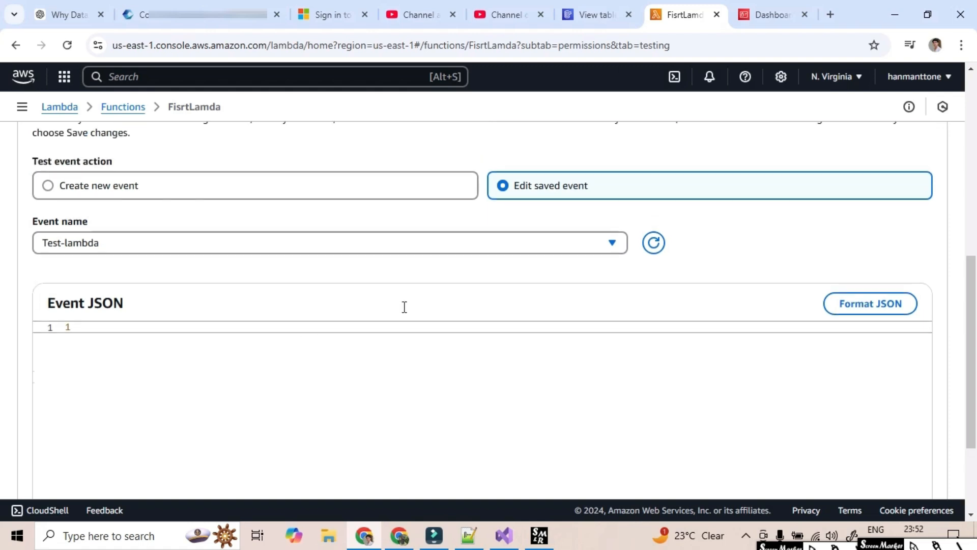
pyautogui.click(865, 248)
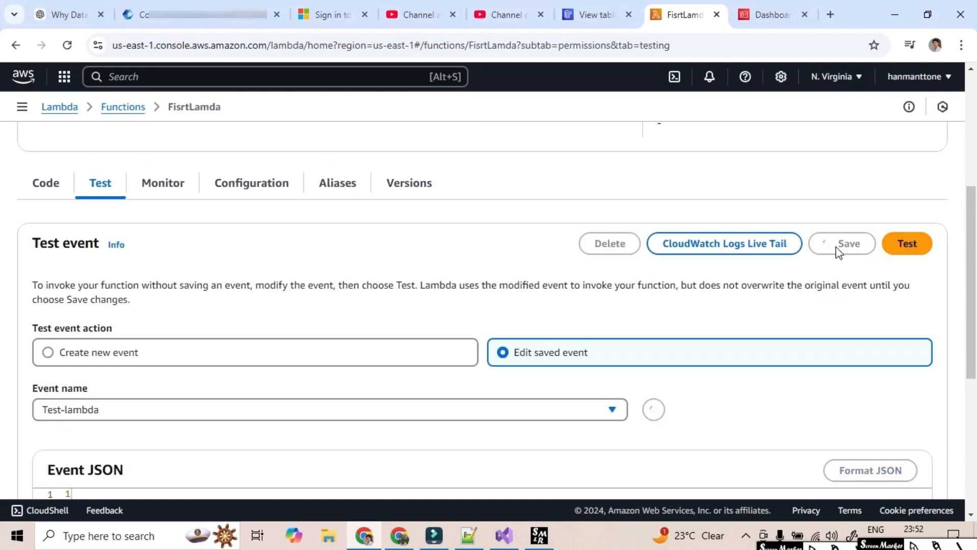
# Run the function with the Test-lambda event and examine the execution details, summary and log output.
pyautogui.click(893, 249)
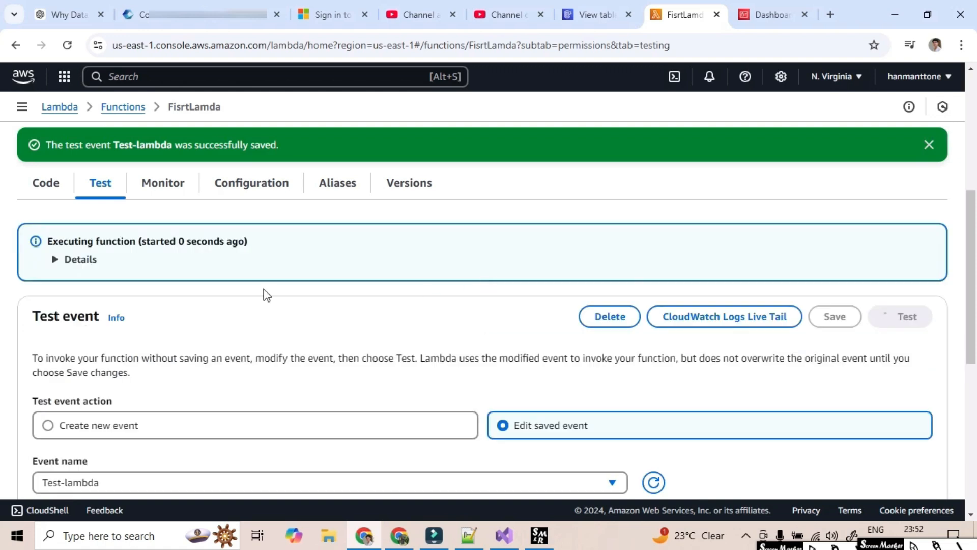
pyautogui.click(68, 260)
pyautogui.moveTo(67, 319); pyautogui.dragTo(196, 335)
pyautogui.click(167, 350)
pyautogui.scroll(-1, 166, 350)
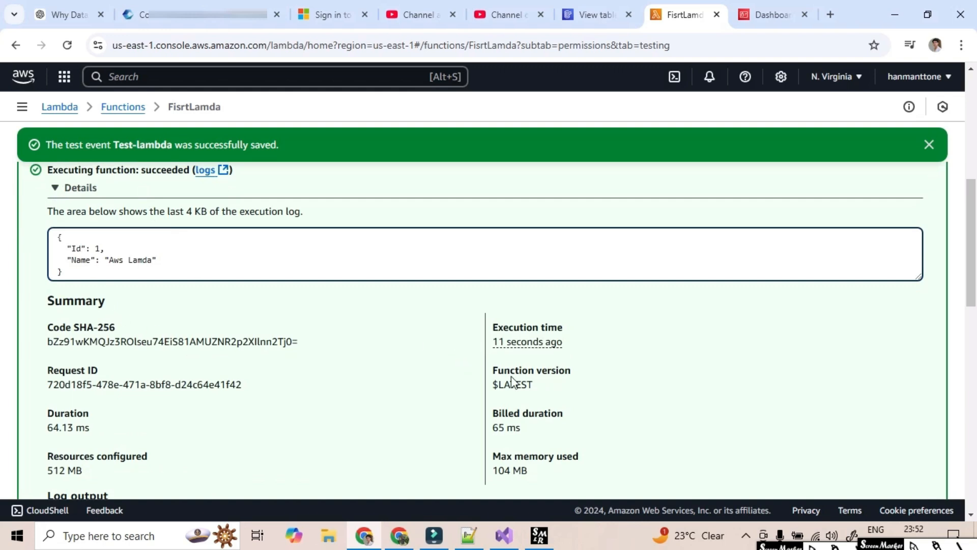
pyautogui.scroll(-2, 590, 412)
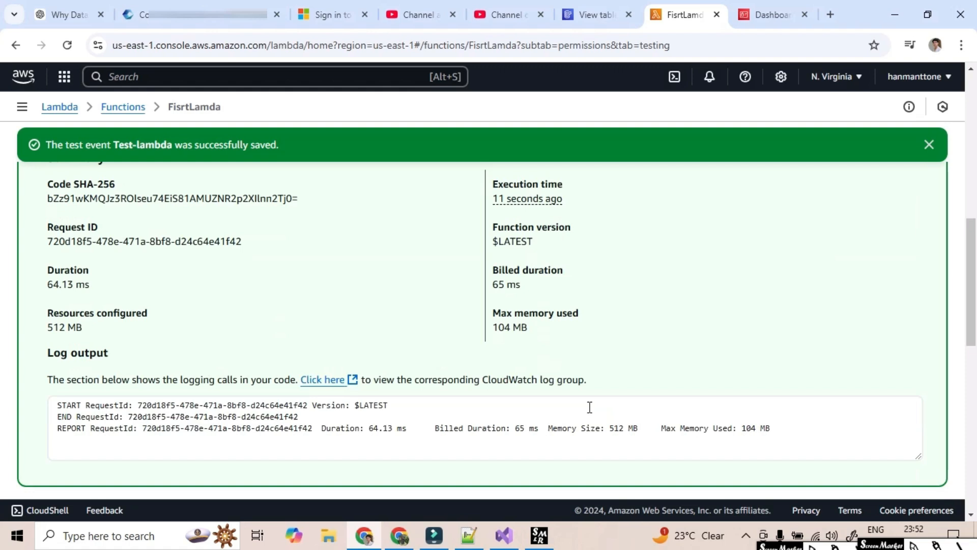
pyautogui.scroll(3, 589, 407)
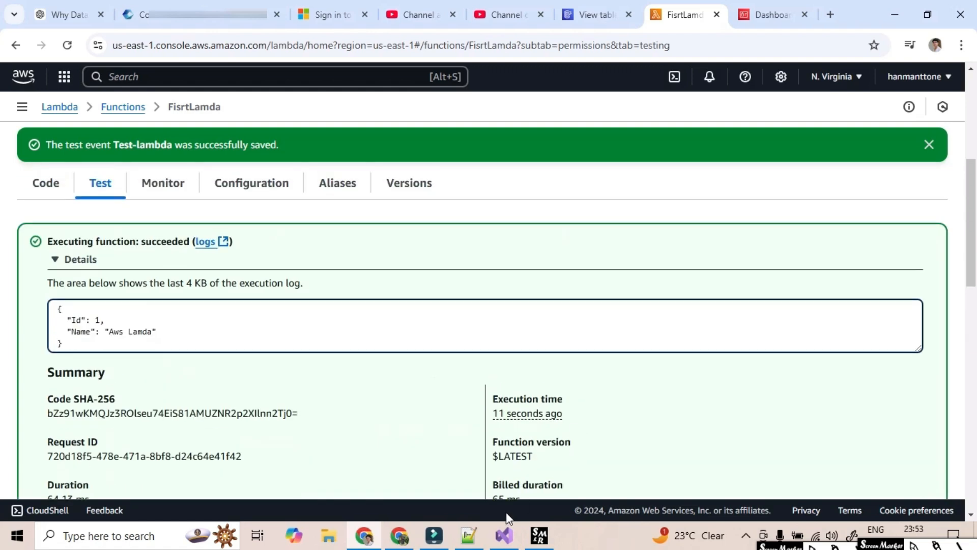